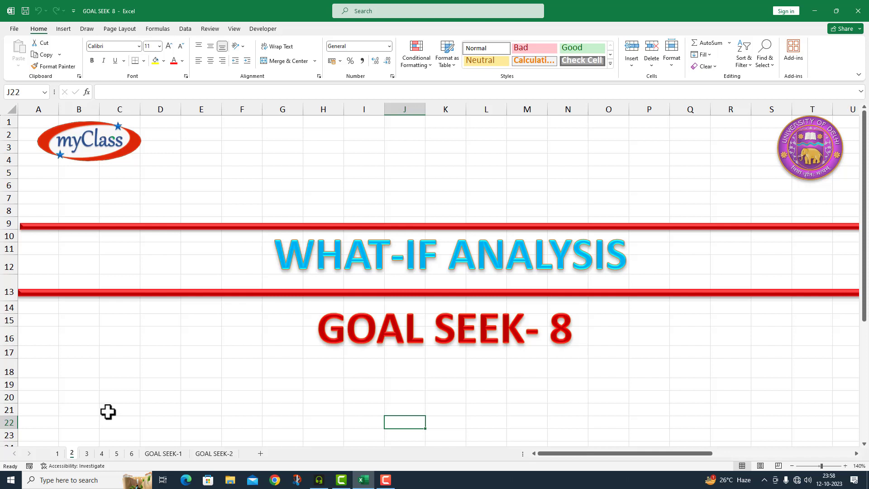
On the GOAL SEEK-1 sheet, calculate Bread's amount in G8 as =E8*F8 and fill the formula down to the Milk row.
{"action": "left_click", "coordinate": [88, 454]}
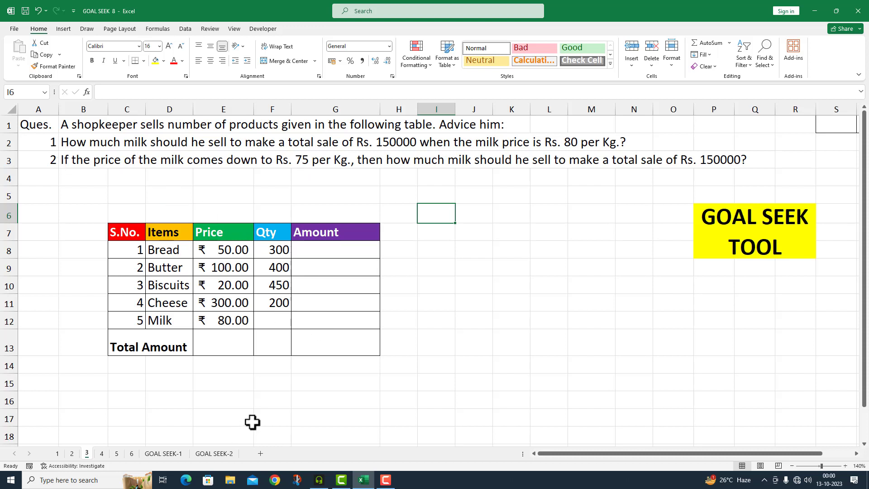
{"action": "left_click", "coordinate": [164, 452]}
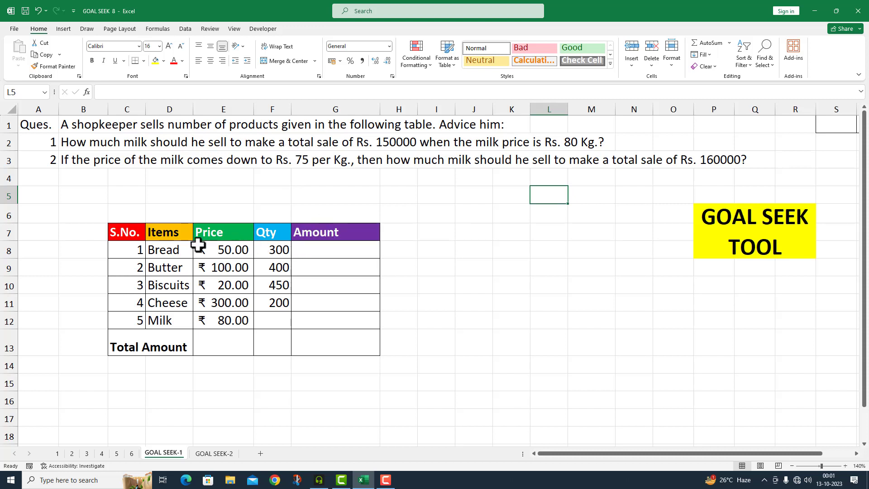
{"action": "double_click", "coordinate": [318, 254]}
{"action": "type", "text": "="}
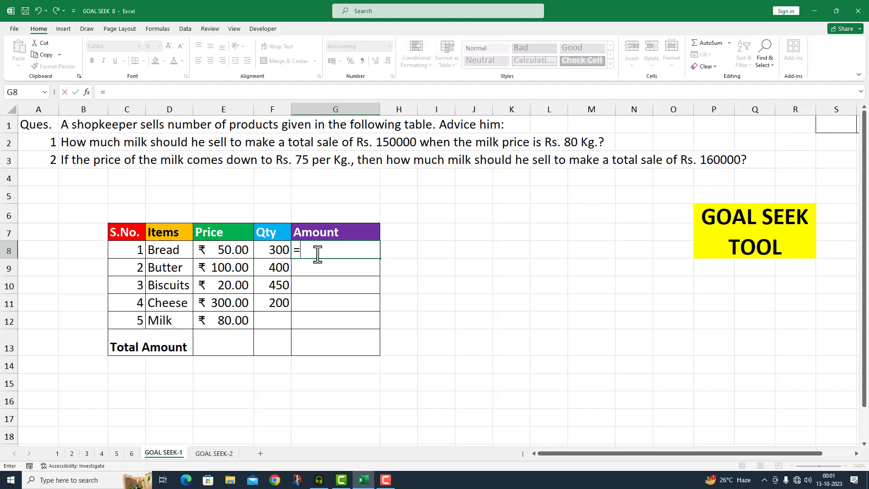
{"action": "left_click", "coordinate": [234, 252]}
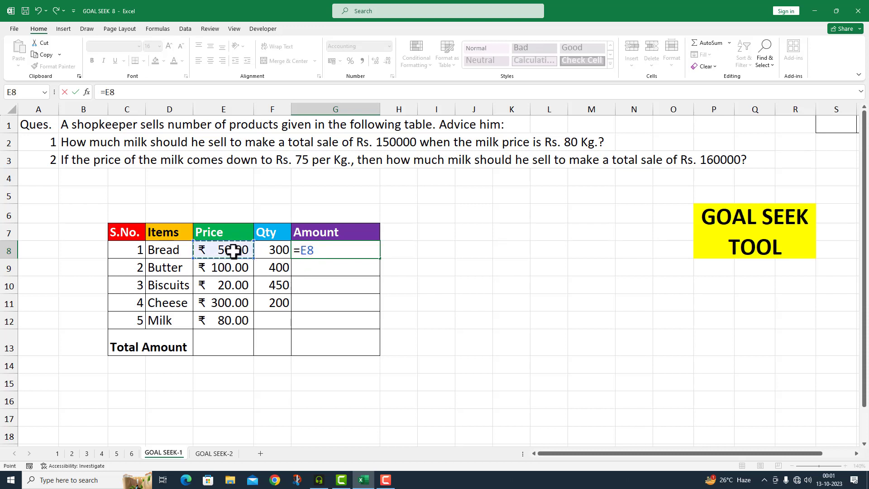
{"action": "type", "text": "*"}
{"action": "left_click", "coordinate": [275, 250]}
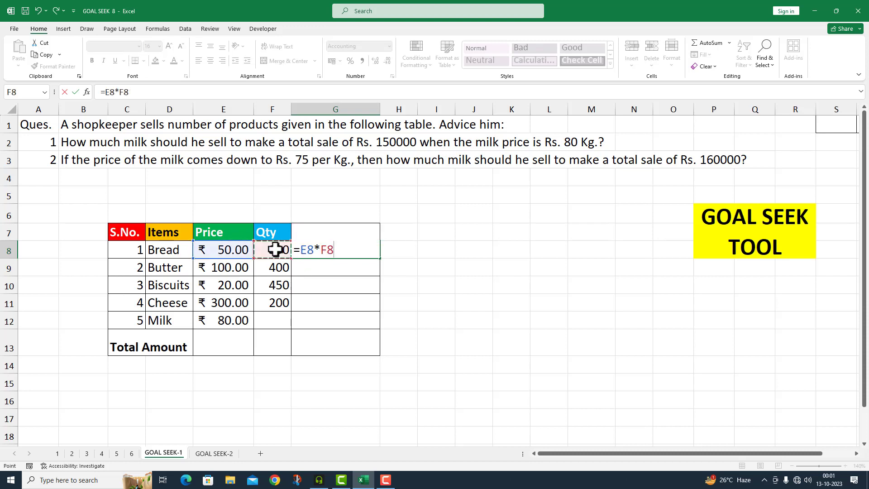
{"action": "key", "text": "Return"}
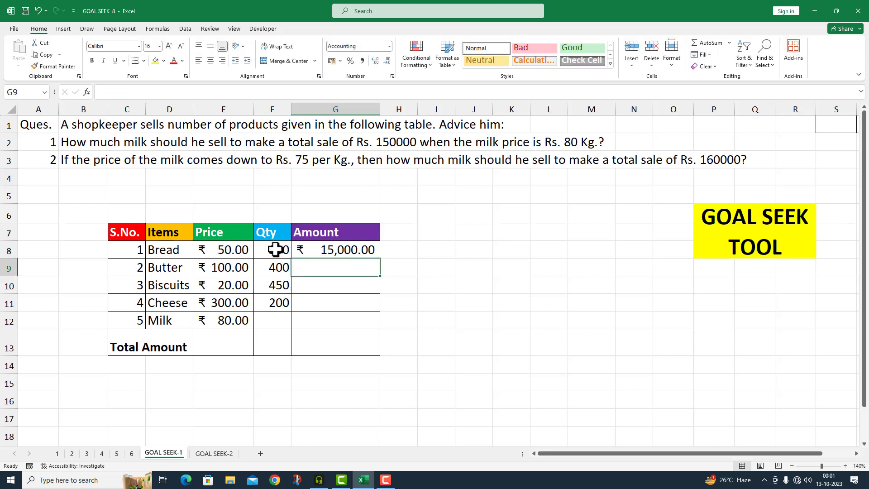
{"action": "left_click", "coordinate": [323, 251]}
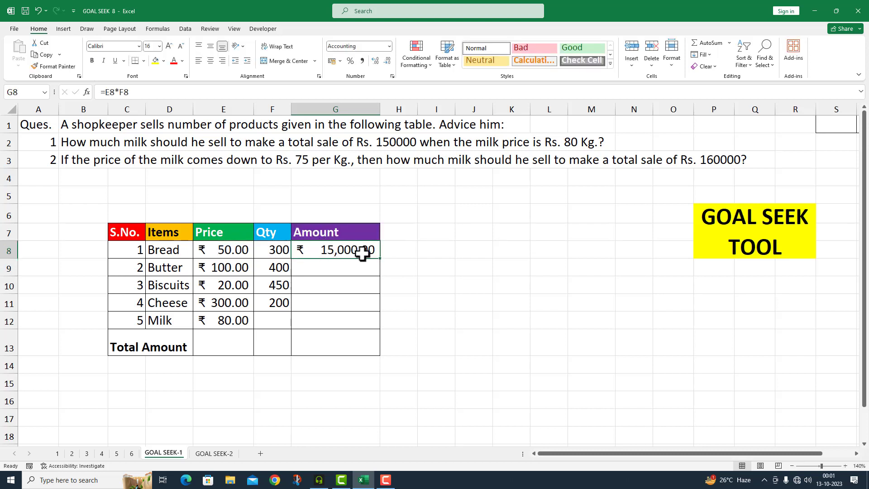
{"action": "left_click_drag", "start_coordinate": [380, 260], "coordinate": [381, 327]}
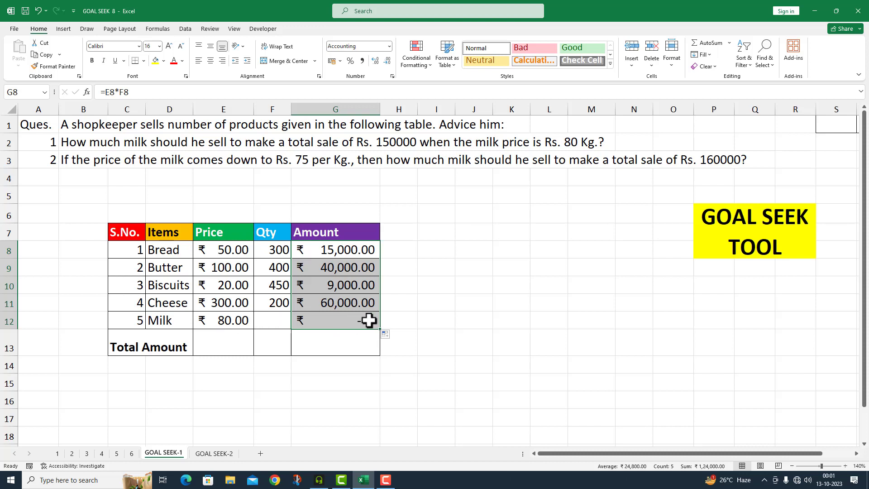
Calculate the total amount in cell G13 with =SUM(G8:G12).
{"action": "left_click", "coordinate": [306, 345]}
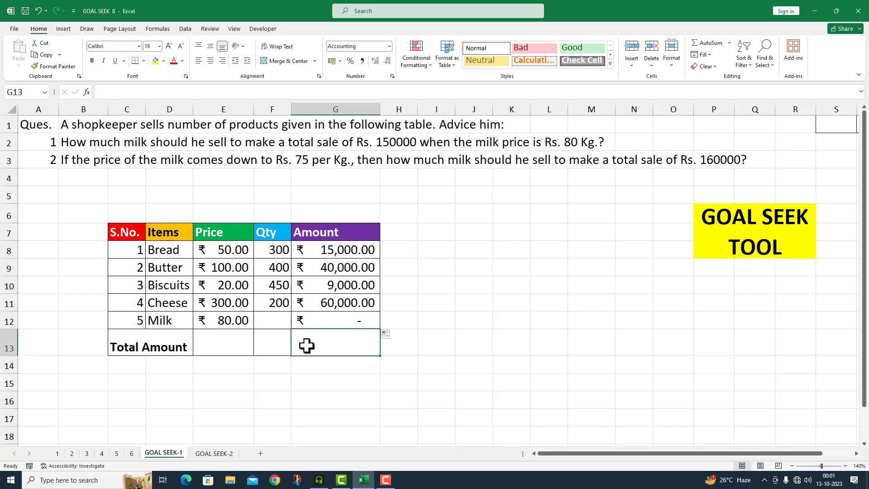
{"action": "type", "text": "=S"}
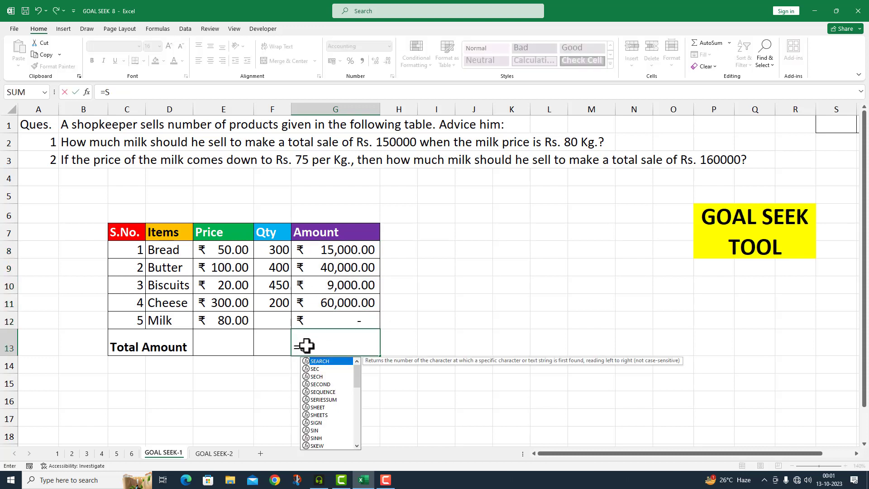
{"action": "type", "text": "UM("}
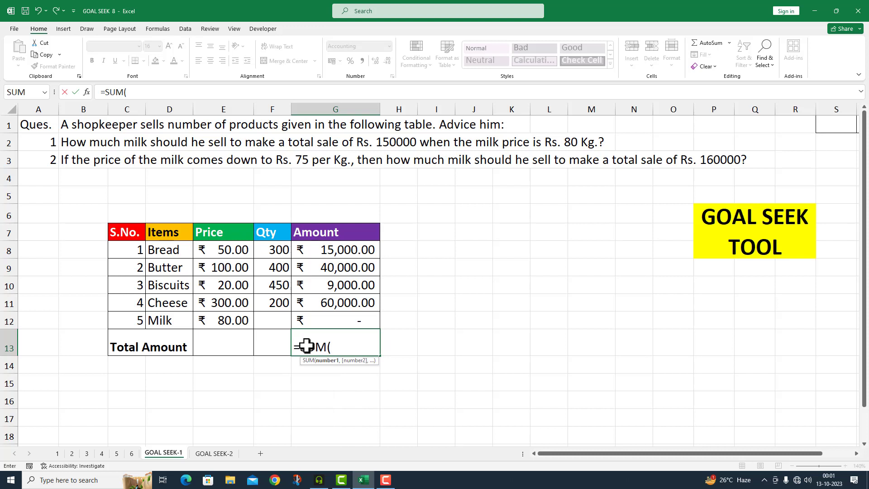
{"action": "left_click_drag", "start_coordinate": [341, 248], "coordinate": [341, 318]}
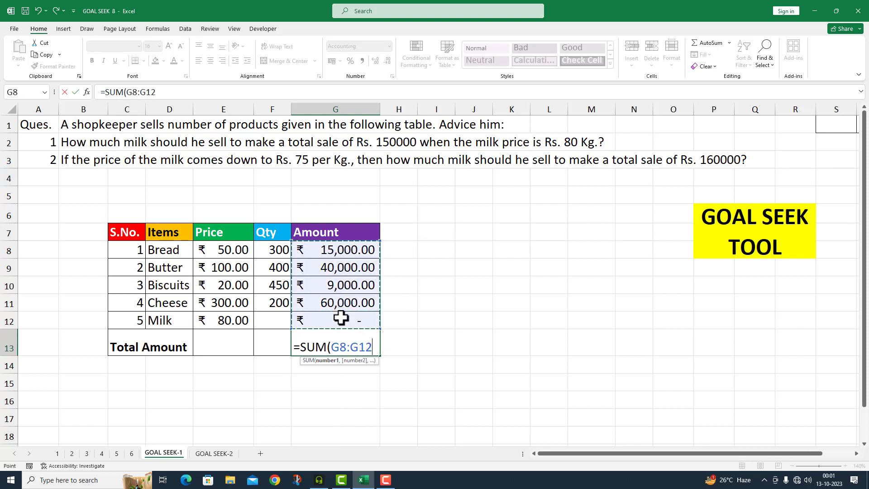
{"action": "type", "text": ")"}
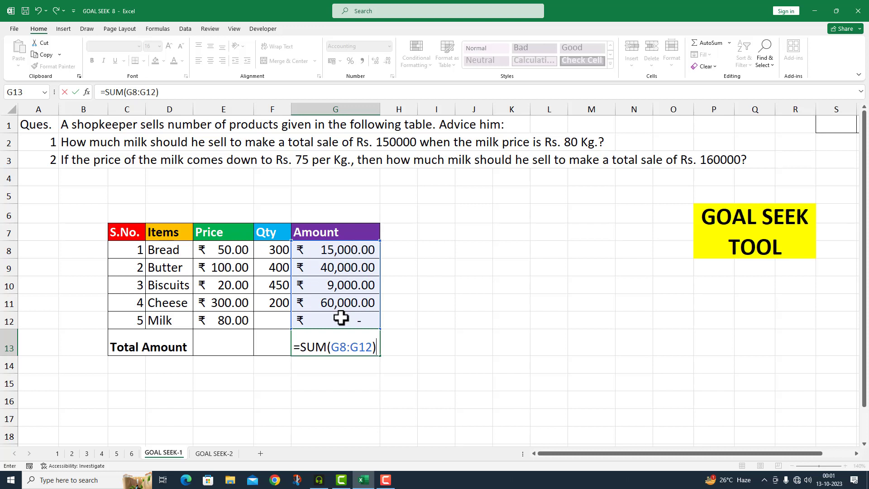
{"action": "key", "text": "Return"}
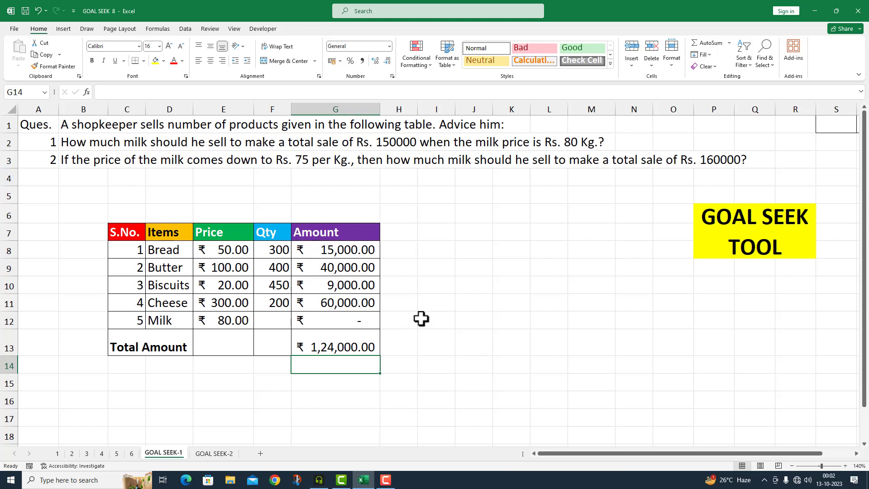
Start a Goal Seek what-if analysis and choose the total amount cell G13 as the set cell.
{"action": "left_click", "coordinate": [185, 29]}
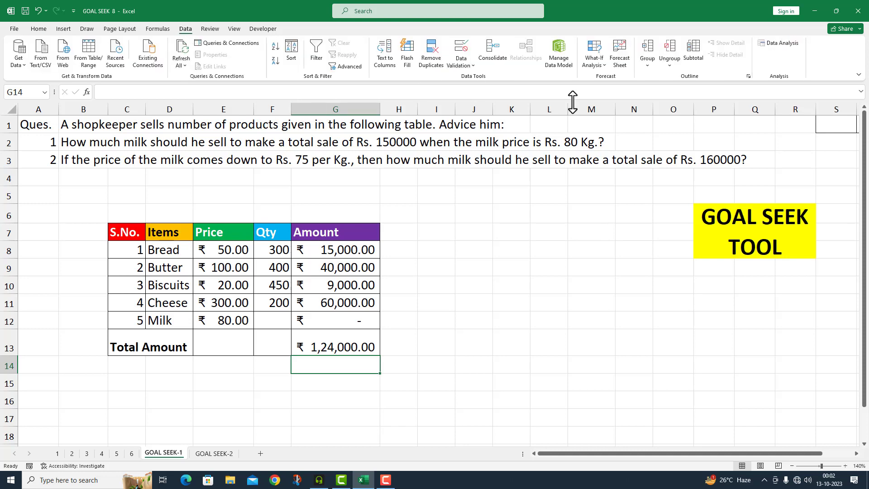
{"action": "left_click", "coordinate": [604, 66]}
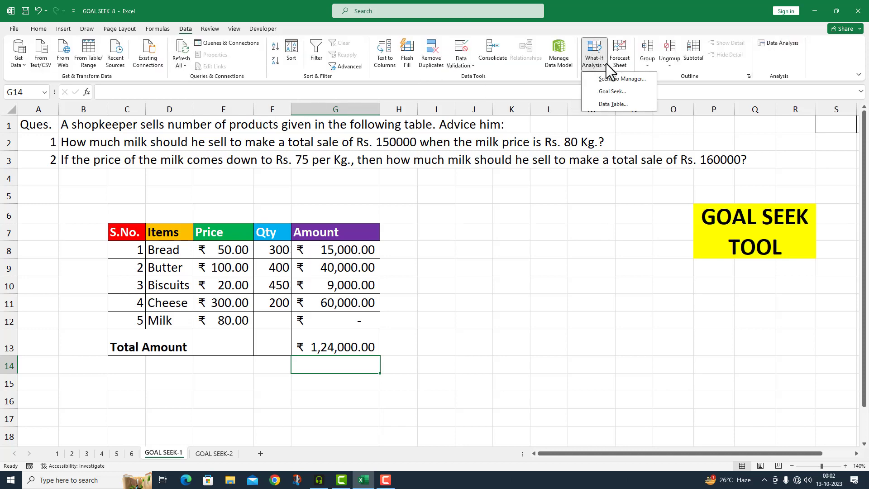
{"action": "left_click", "coordinate": [609, 91]}
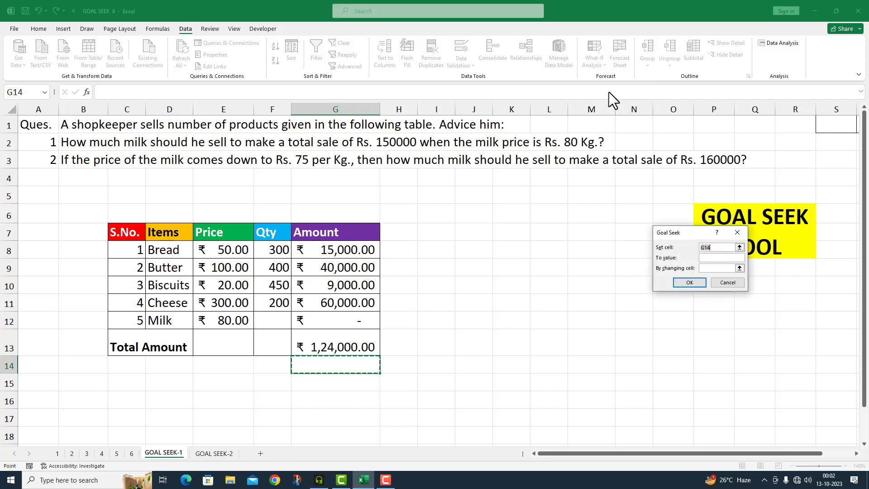
{"action": "left_click_drag", "start_coordinate": [702, 235], "coordinate": [577, 231]}
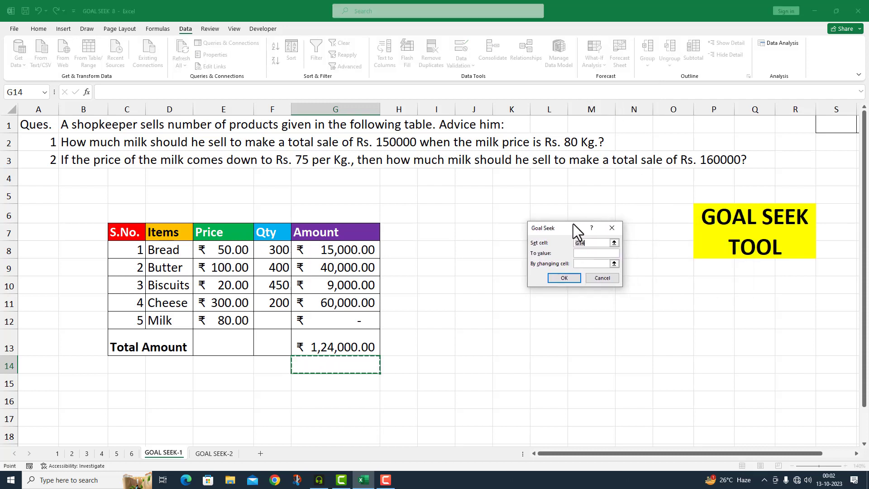
{"action": "left_click", "coordinate": [592, 242]}
{"action": "key", "text": "BackSpace"}
{"action": "key", "text": "BackSpace"}
{"action": "key", "text": "BackSpace"}
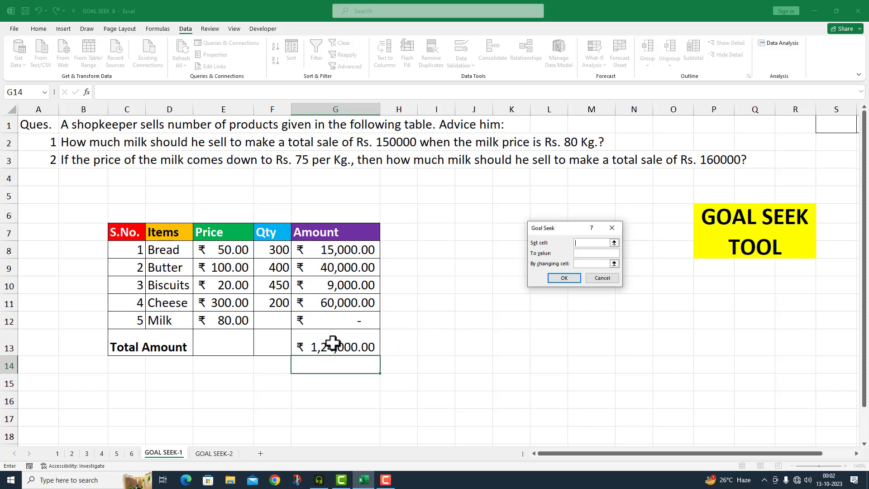
{"action": "left_click", "coordinate": [333, 342]}
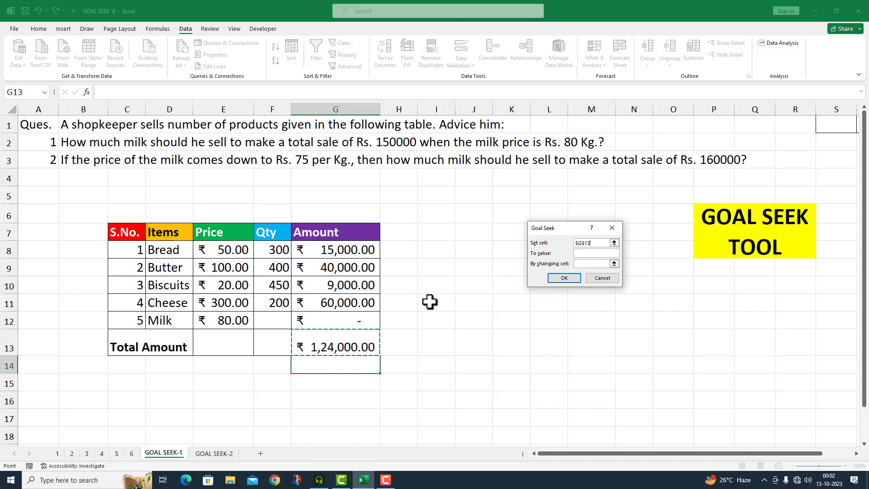
{"action": "key", "text": "BackSpace"}
{"action": "key", "text": "ctrl+z"}
Set the target value to 150000 with the milk quantity cell F12 as the changing cell, then run Goal Seek and accept the solution.
{"action": "left_click", "coordinate": [581, 254]}
{"action": "type", "text": "150000"}
{"action": "key", "text": "Tab"}
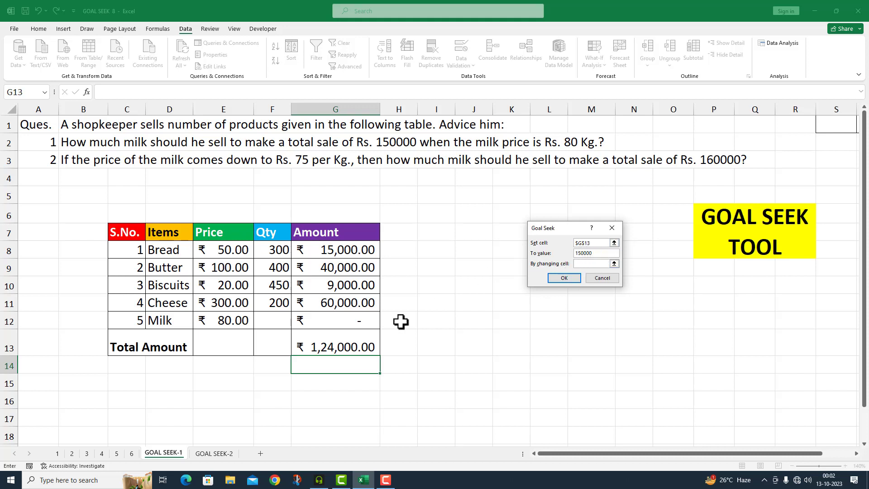
{"action": "left_click", "coordinate": [280, 320]}
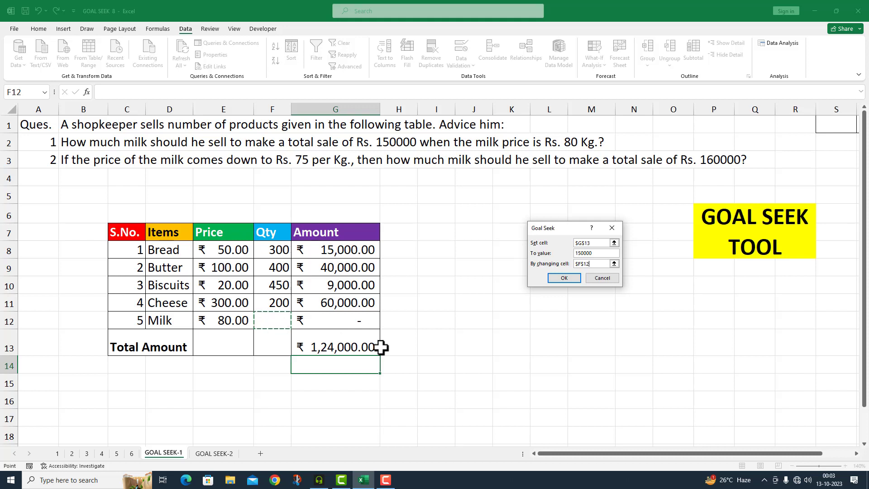
{"action": "left_click", "coordinate": [566, 277]}
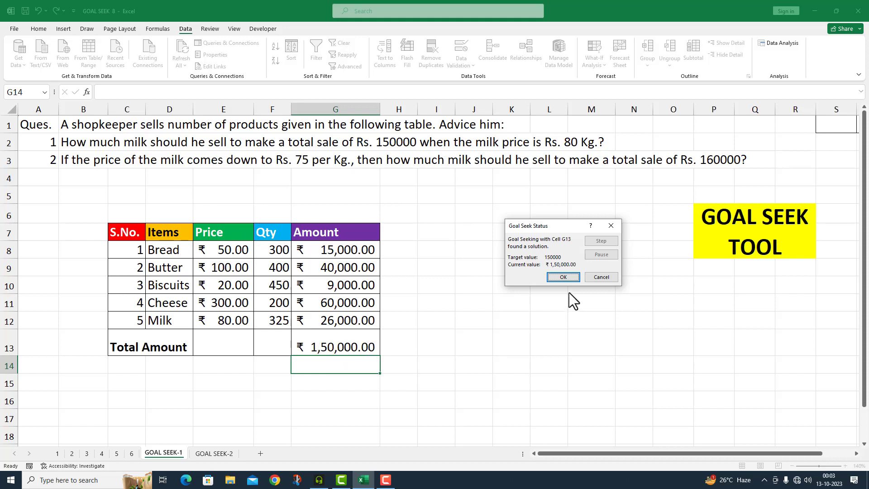
{"action": "left_click", "coordinate": [563, 277]}
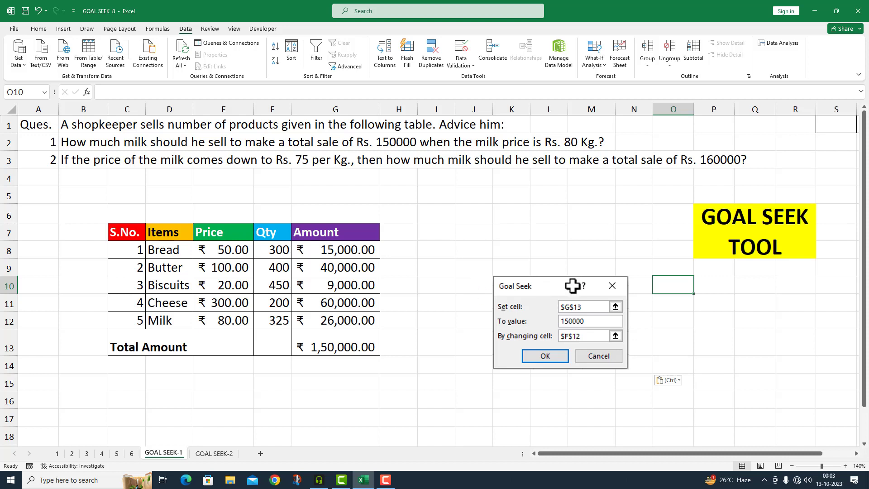
Move the pasted picture of the Goal Seek settings closer to the product table.
{"action": "left_click_drag", "start_coordinate": [573, 286], "coordinate": [513, 273]}
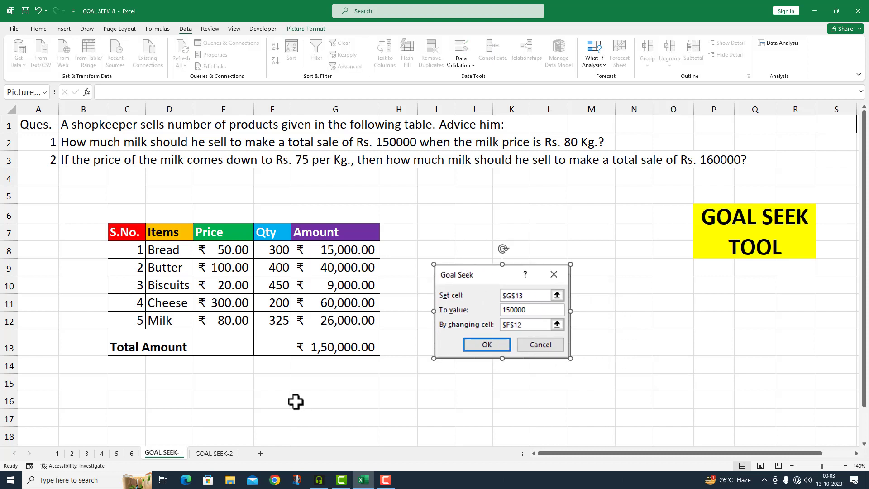
On the GOAL SEEK-2 sheet, calculate Bread's amount in G8 as =E8*F8 and fill the formula down through G12.
{"action": "left_click", "coordinate": [214, 453]}
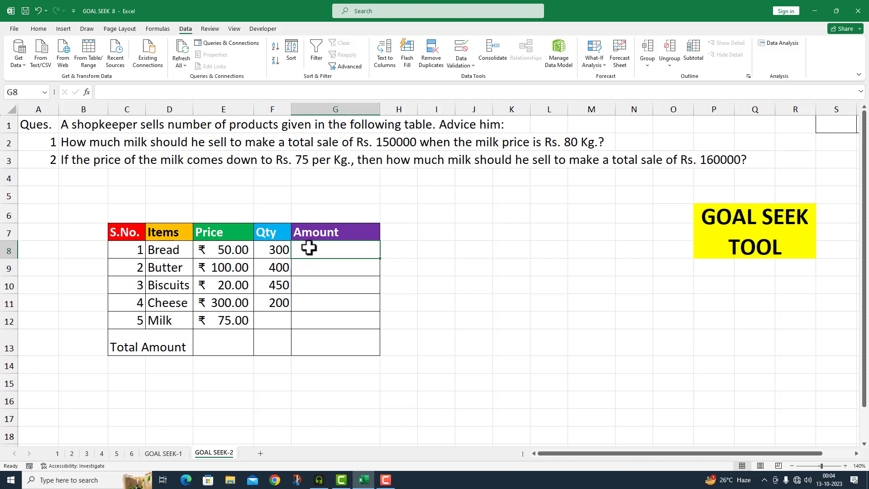
{"action": "type", "text": "="}
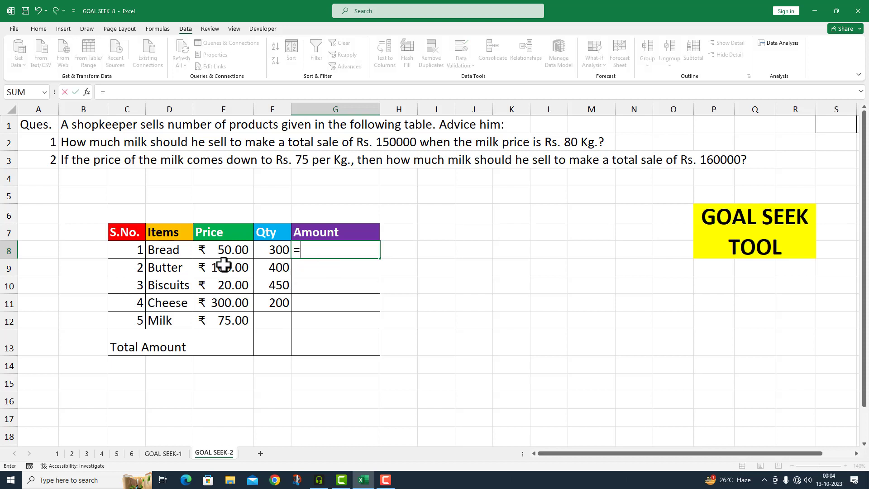
{"action": "left_click", "coordinate": [233, 251]}
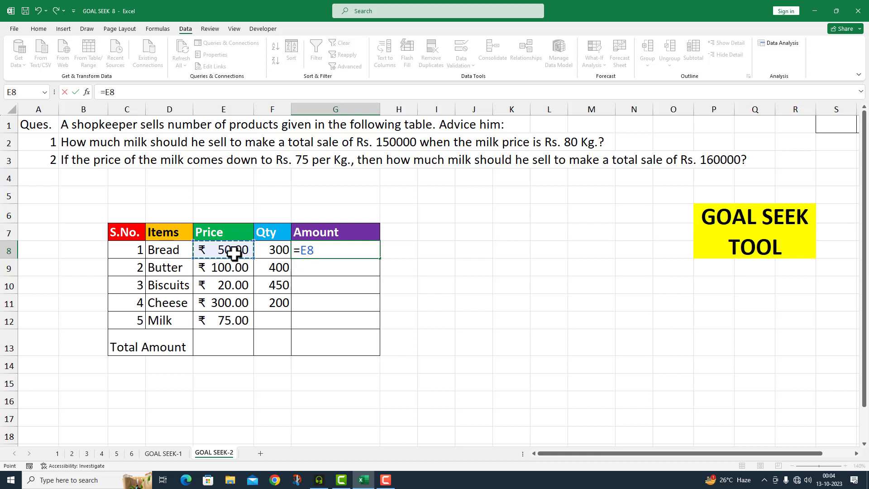
{"action": "type", "text": "*"}
{"action": "left_click", "coordinate": [275, 251]}
{"action": "key", "text": "Return"}
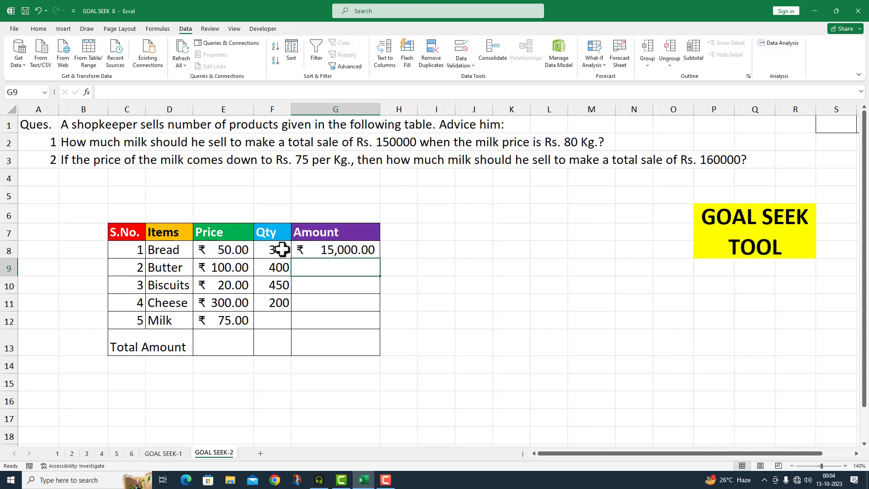
{"action": "left_click", "coordinate": [376, 252]}
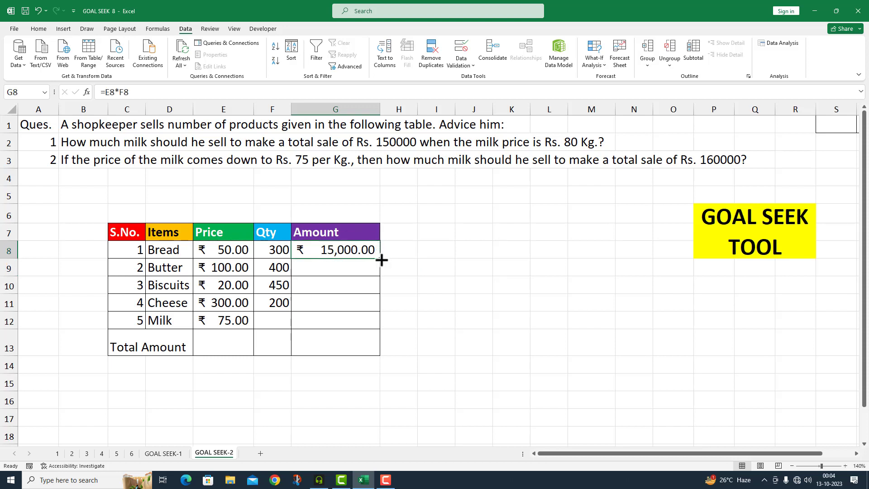
{"action": "left_click_drag", "start_coordinate": [380, 257], "coordinate": [380, 322]}
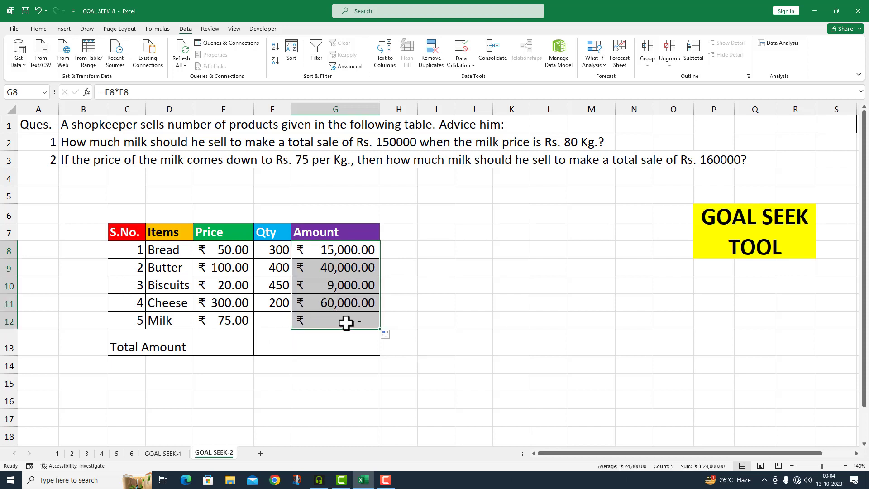
Calculate the total amount in G13 with the formula =SUM(G8:G12).
{"action": "left_click", "coordinate": [306, 347]}
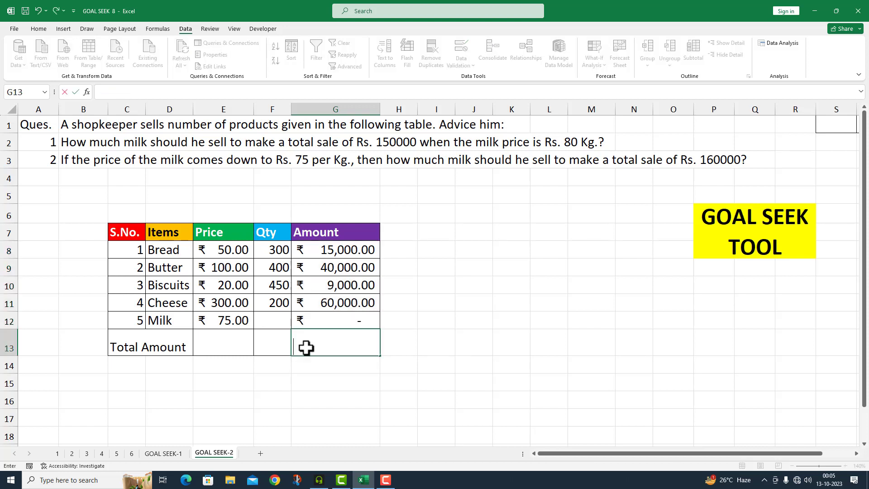
{"action": "type", "text": "=SUM("}
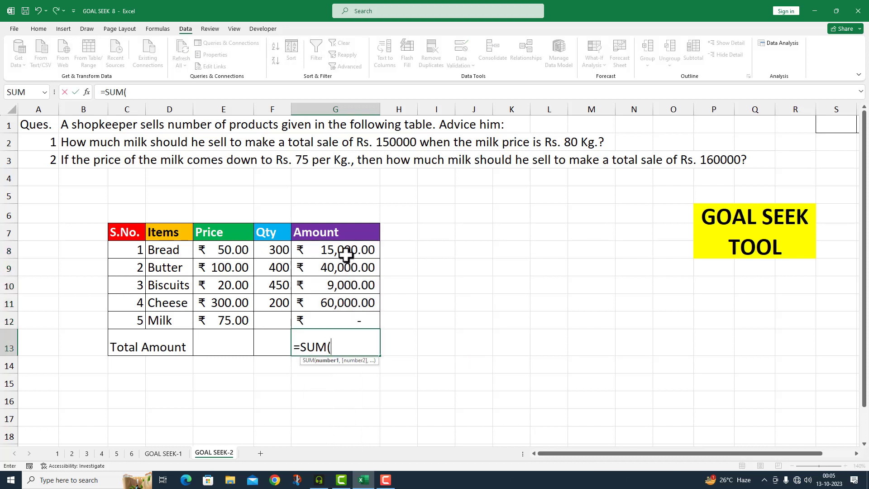
{"action": "left_click_drag", "start_coordinate": [346, 249], "coordinate": [351, 319]}
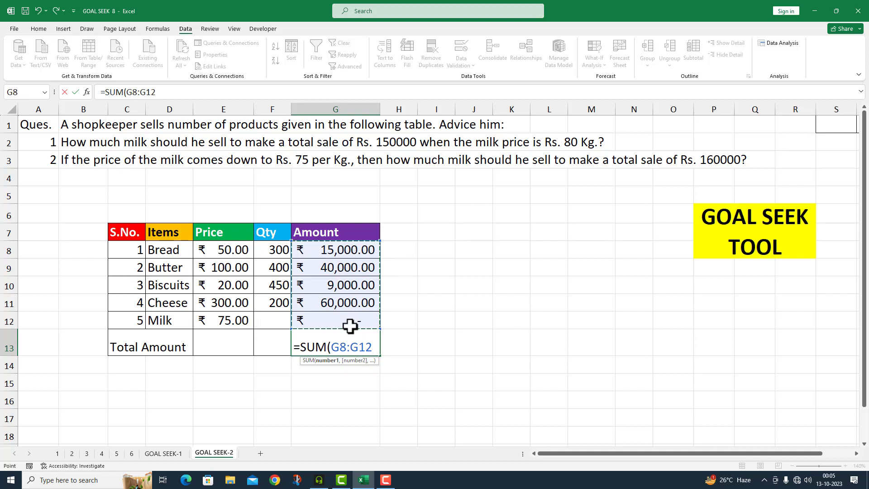
{"action": "type", "text": ")"}
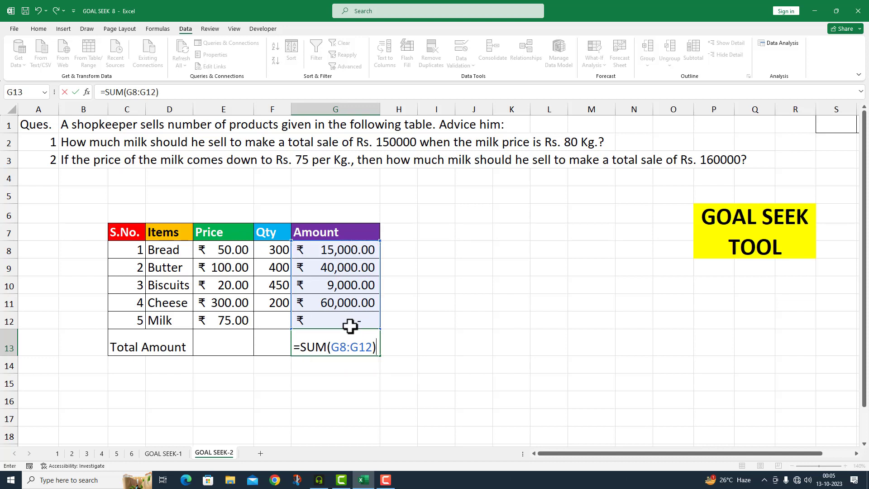
{"action": "key", "text": "Return"}
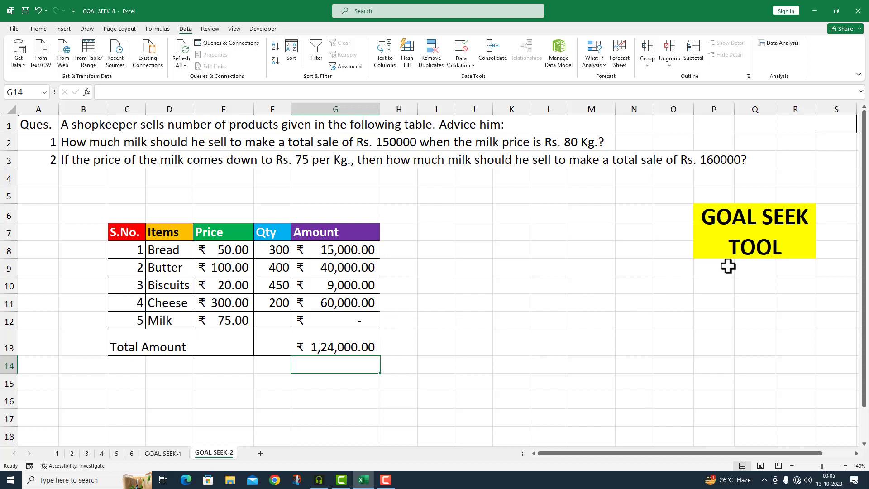
Run Goal Seek to bring total amount cell G13 to 160000 by changing milk quantity cell F12, and accept the solution.
{"action": "left_click", "coordinate": [605, 64]}
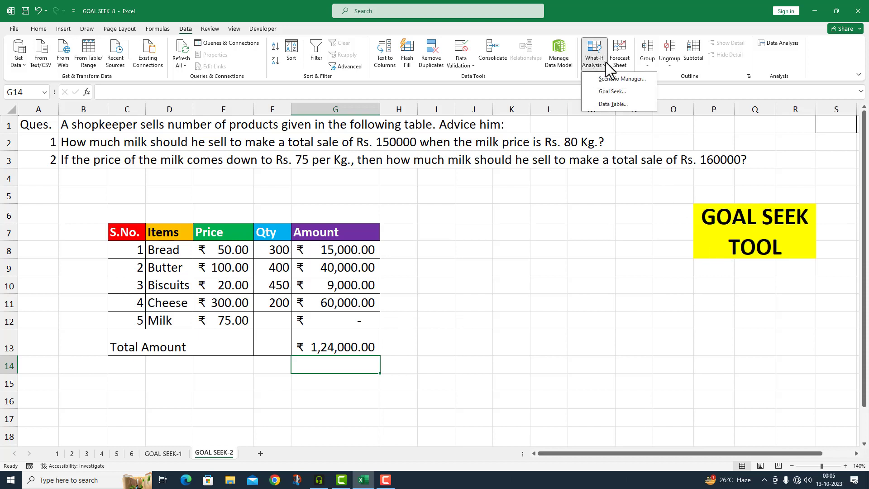
{"action": "left_click", "coordinate": [609, 92]}
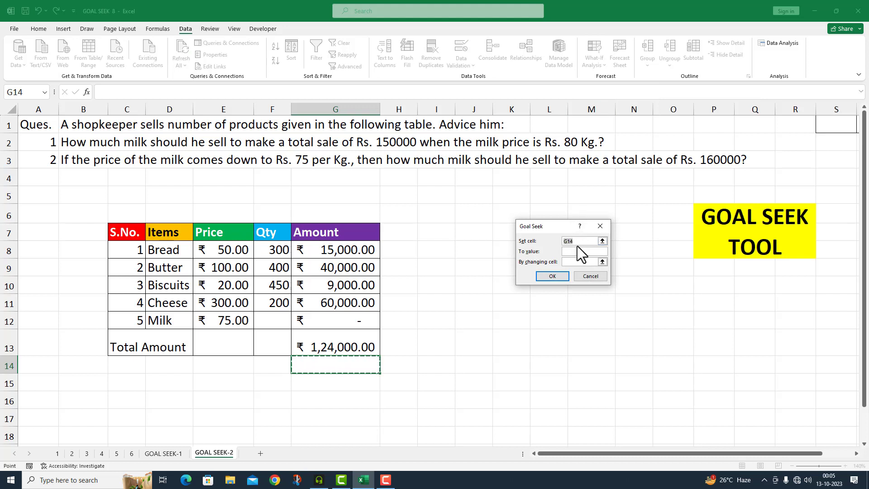
{"action": "left_click", "coordinate": [579, 241]}
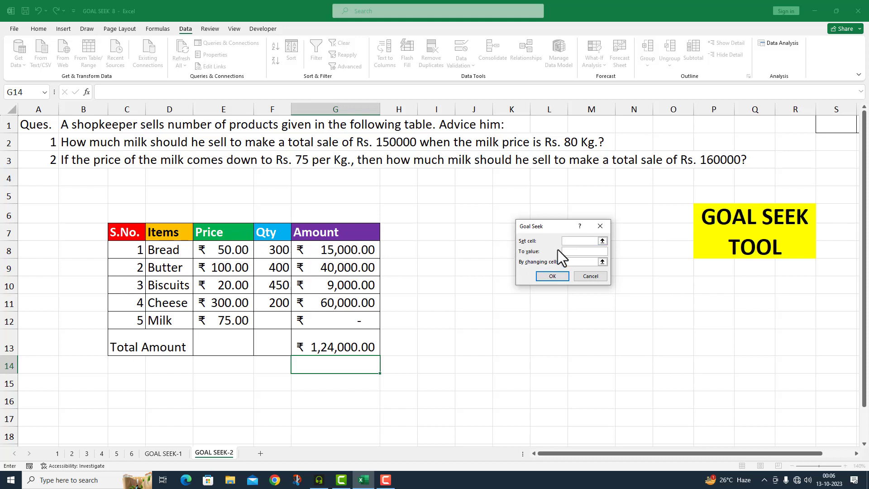
{"action": "left_click", "coordinate": [338, 345]}
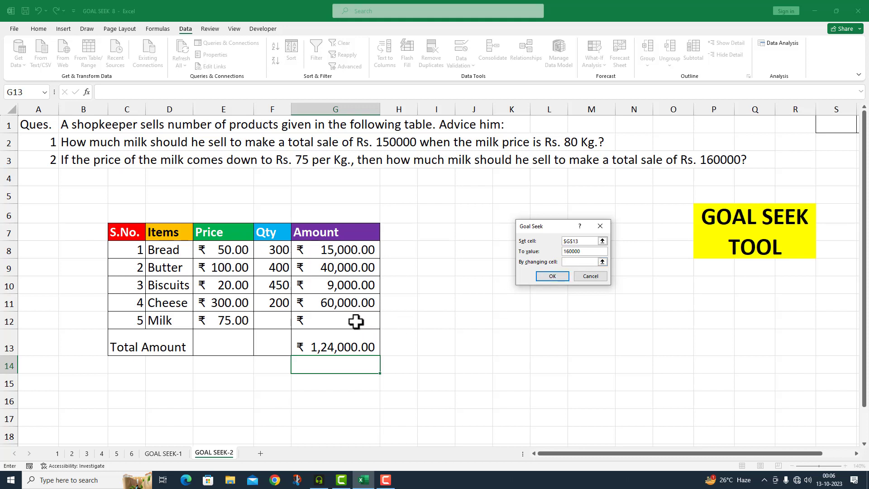
{"action": "left_click", "coordinate": [273, 320]}
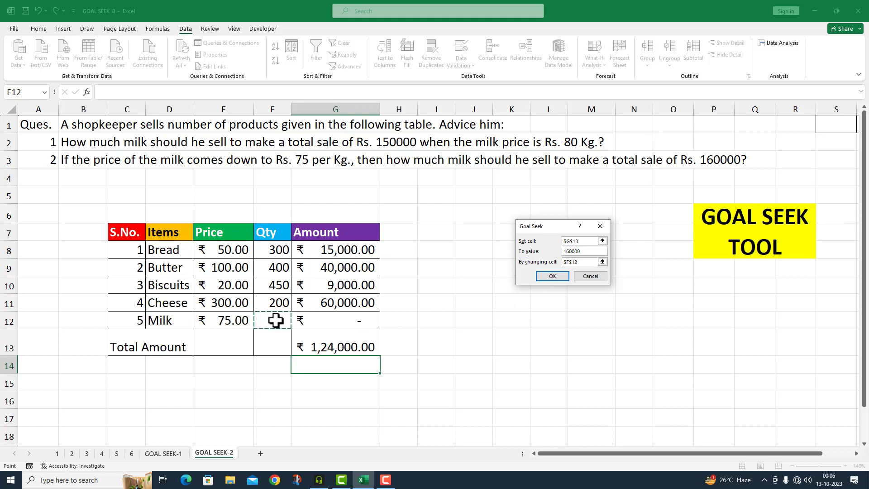
{"action": "left_click", "coordinate": [545, 277]}
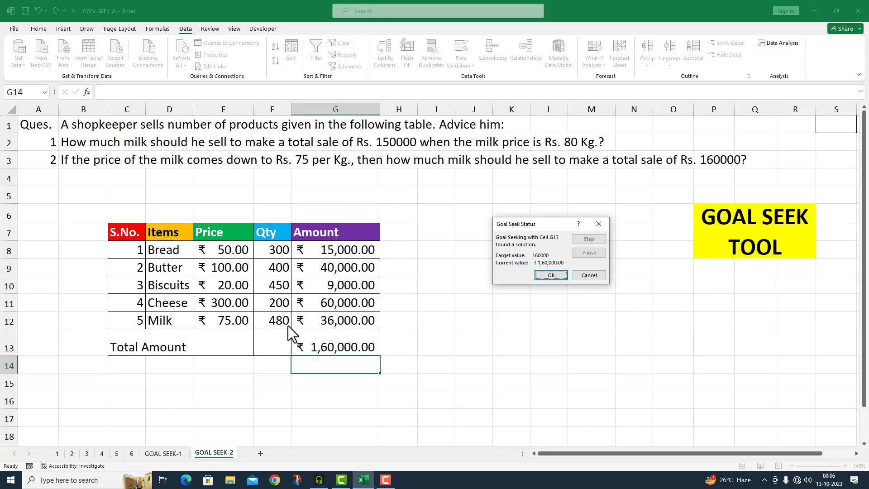
{"action": "left_click", "coordinate": [555, 278]}
{"action": "left_click", "coordinate": [420, 394]}
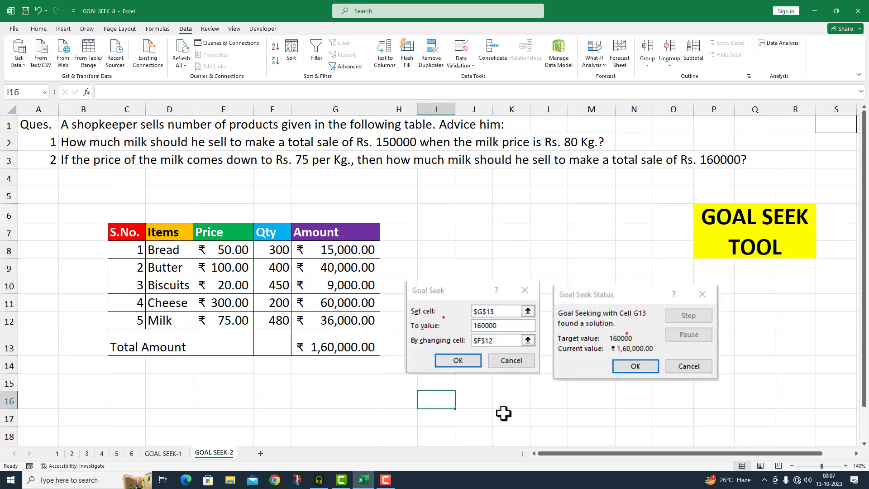